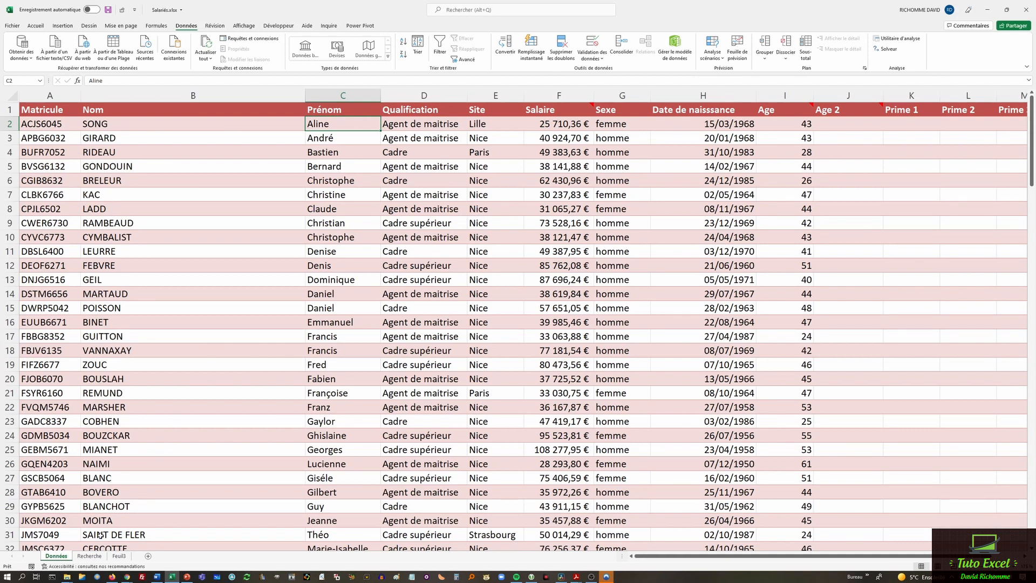
Step: On the Recherche sheet, set up a data validation rule for the Matricule cell B2 that allows a Liste
click(89, 556)
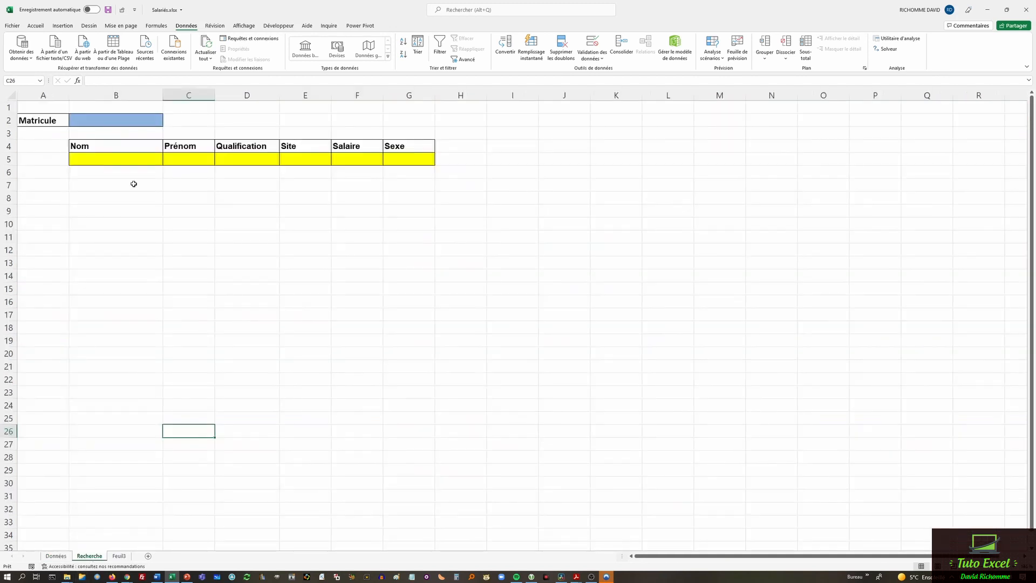
click(109, 120)
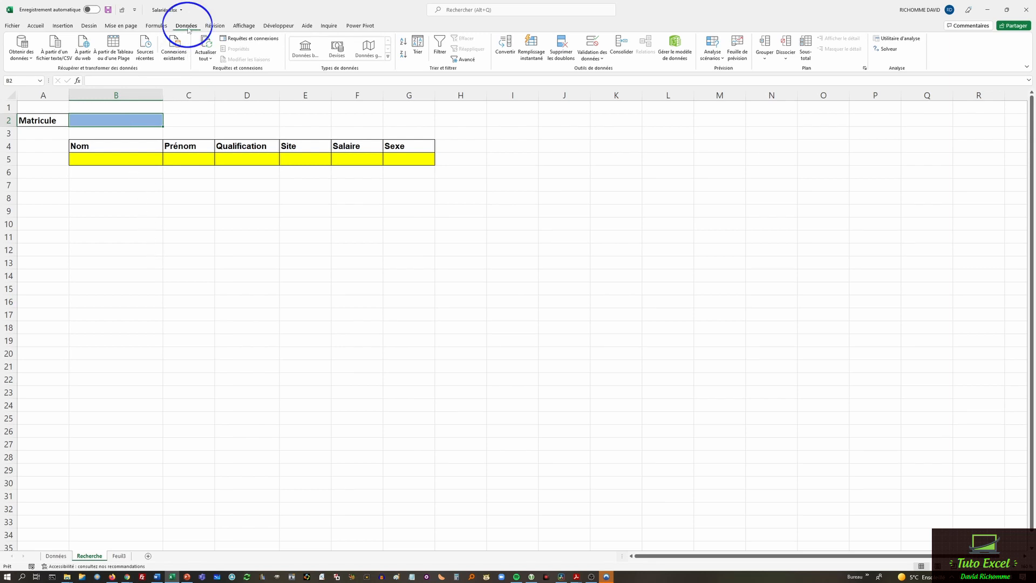
click(599, 55)
click(615, 70)
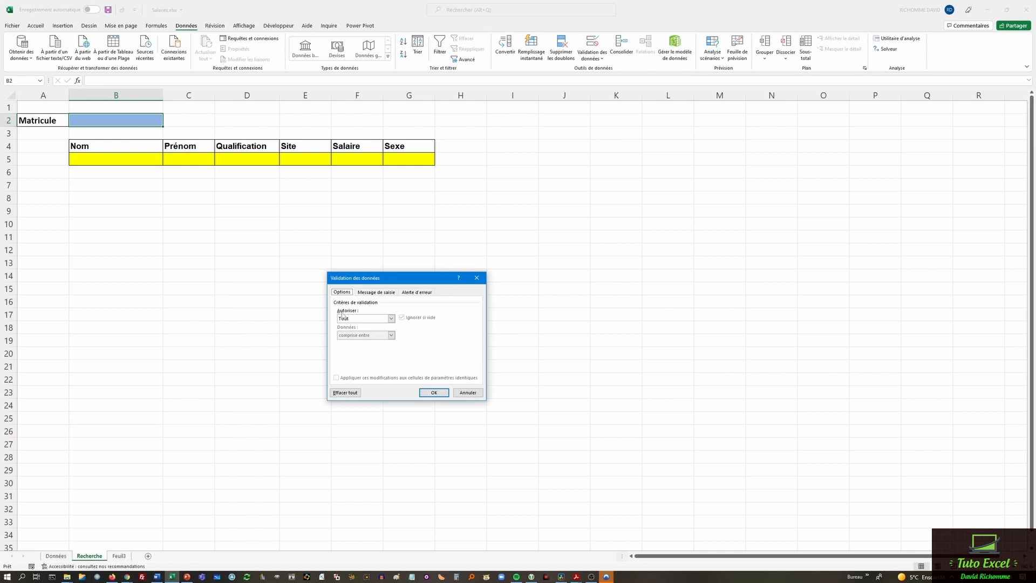
click(372, 320)
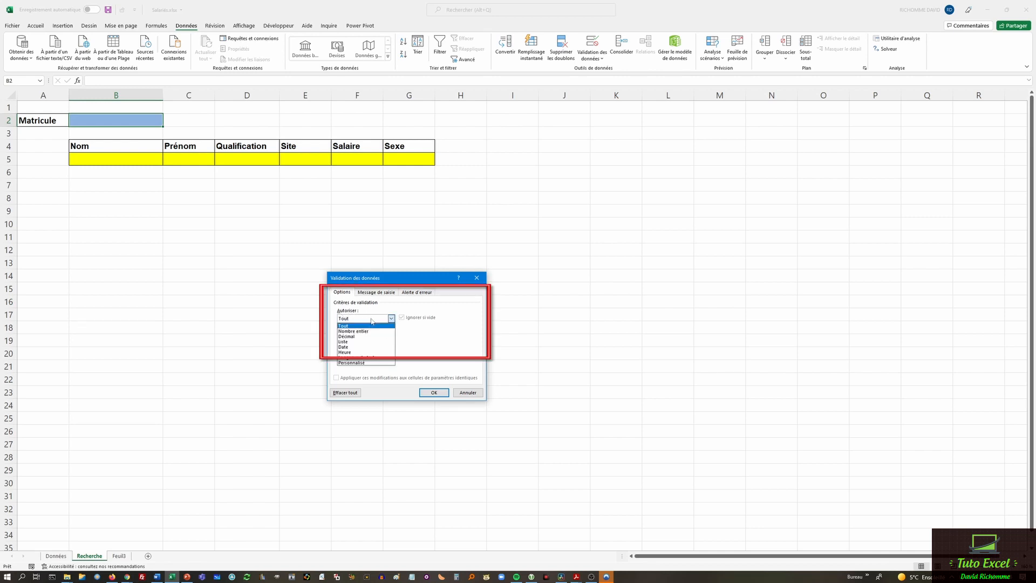
click(359, 342)
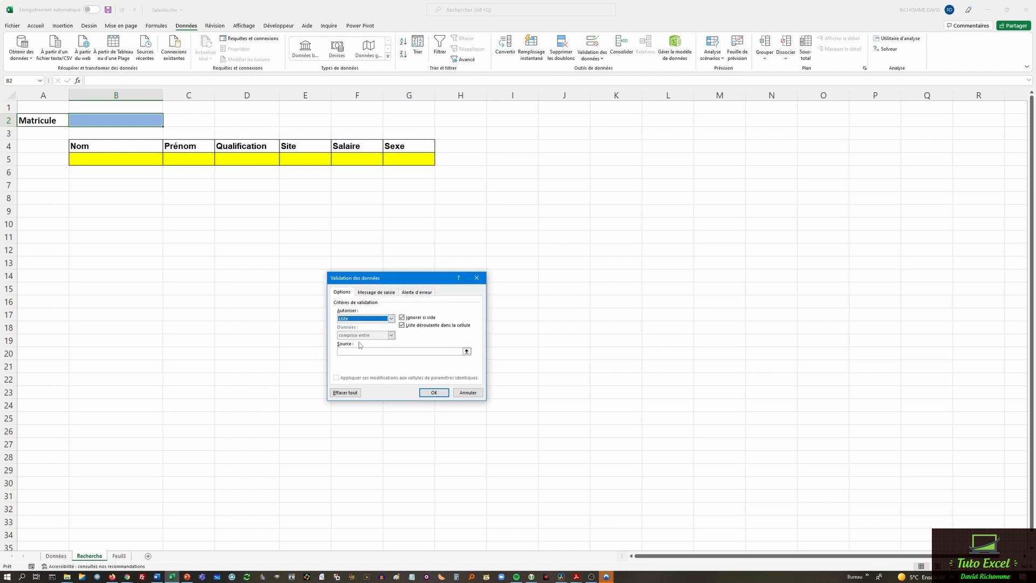
Step: Set the validation list's source to the employee numbers in Données A2:A107 and apply the rule
click(355, 351)
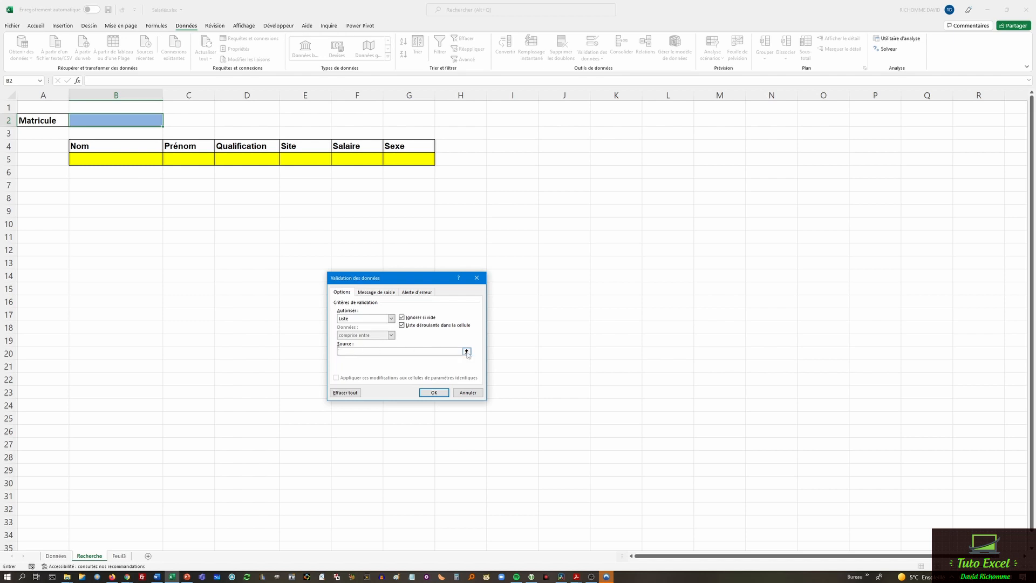
click(57, 556)
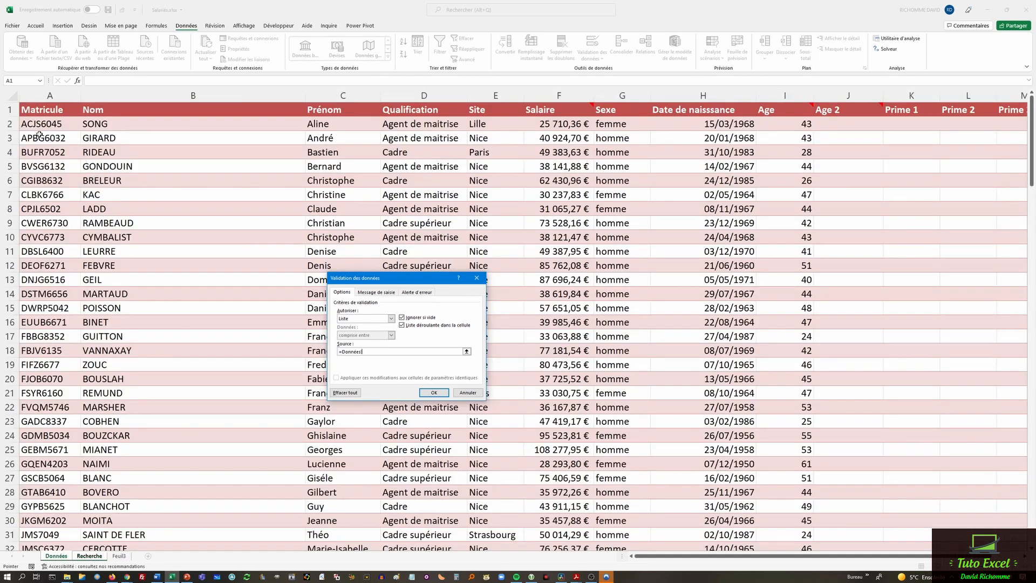
click(40, 124)
drag(40, 124, 35, 521)
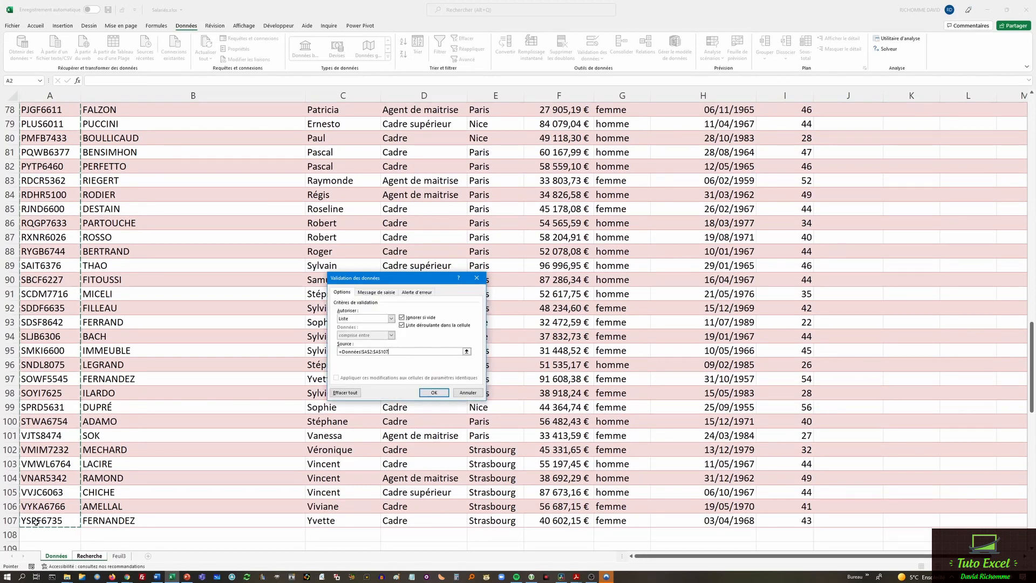
click(438, 394)
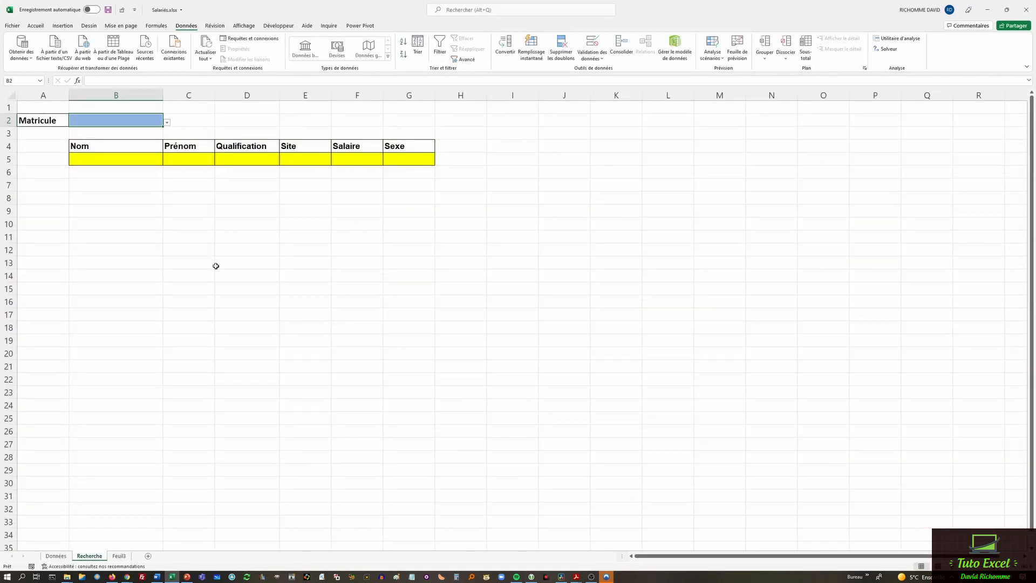
Step: Choose an employee number from the Matricule drop-down in B2 and replace it with another from further down the list
click(167, 122)
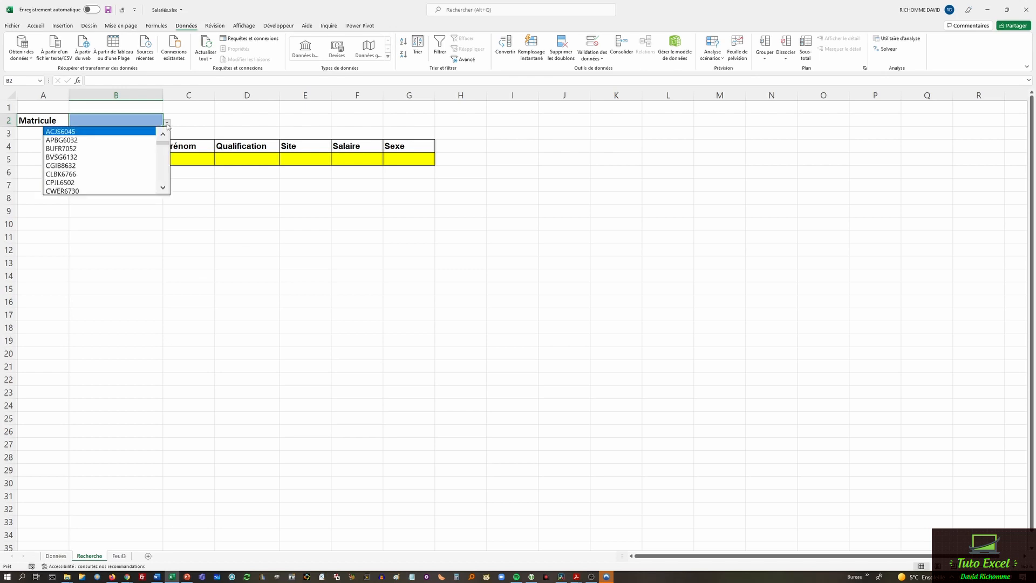
click(80, 179)
click(167, 122)
drag(162, 144, 160, 175)
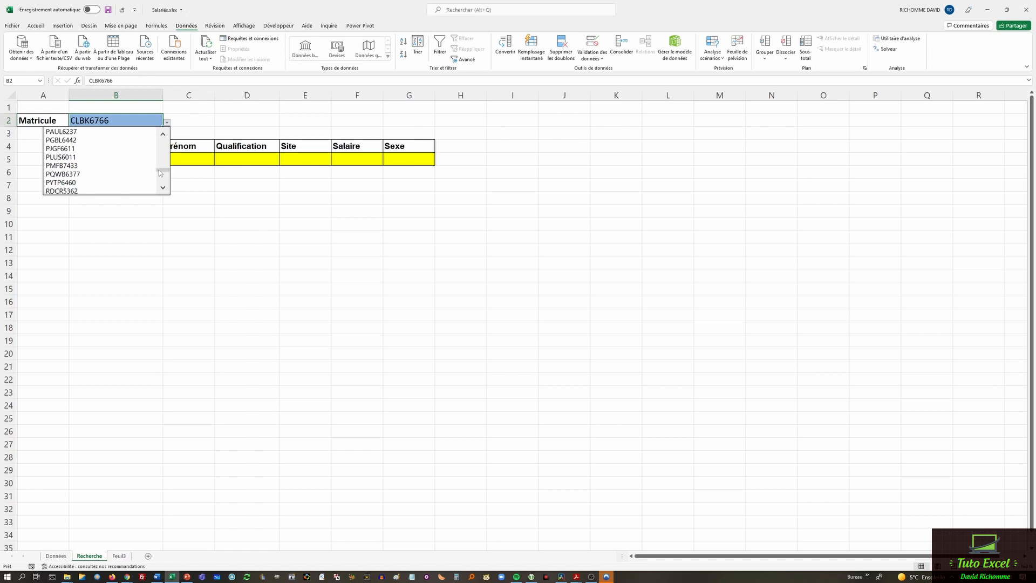
click(87, 173)
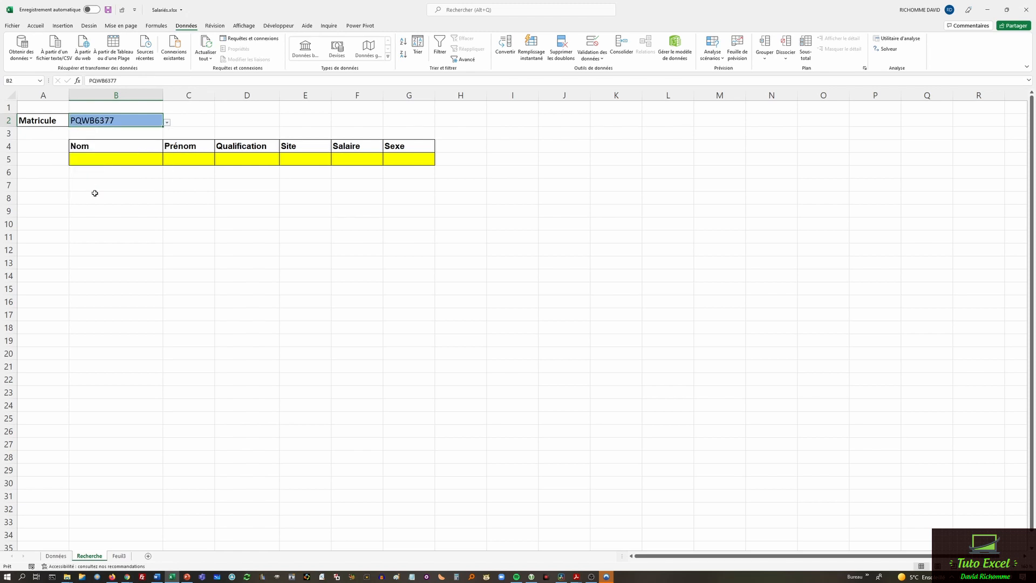
click(105, 212)
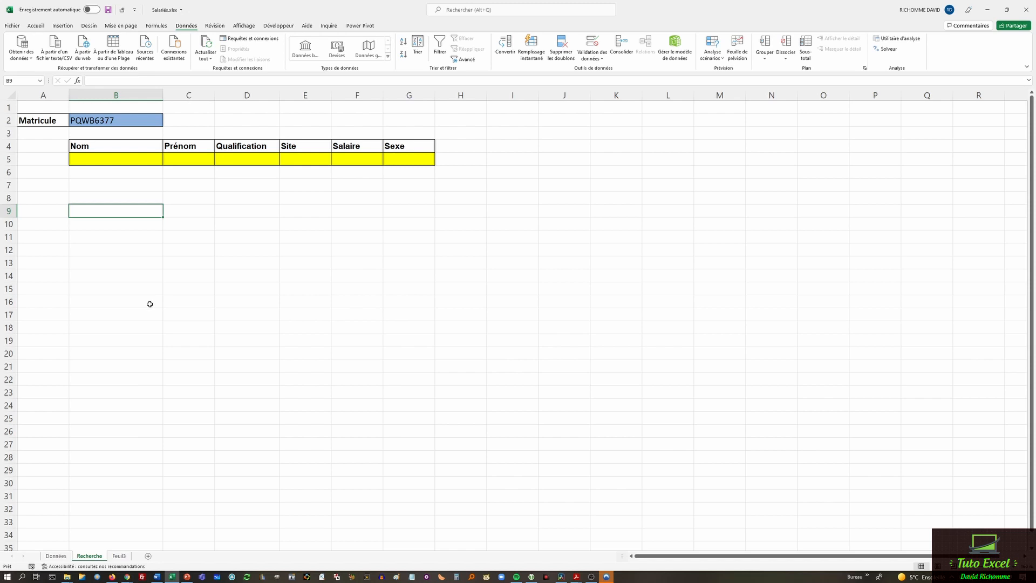
Step: Insert a RECHERCHEX function in the Nom cell B5, with B2 as the Valeur_cherchée
click(107, 159)
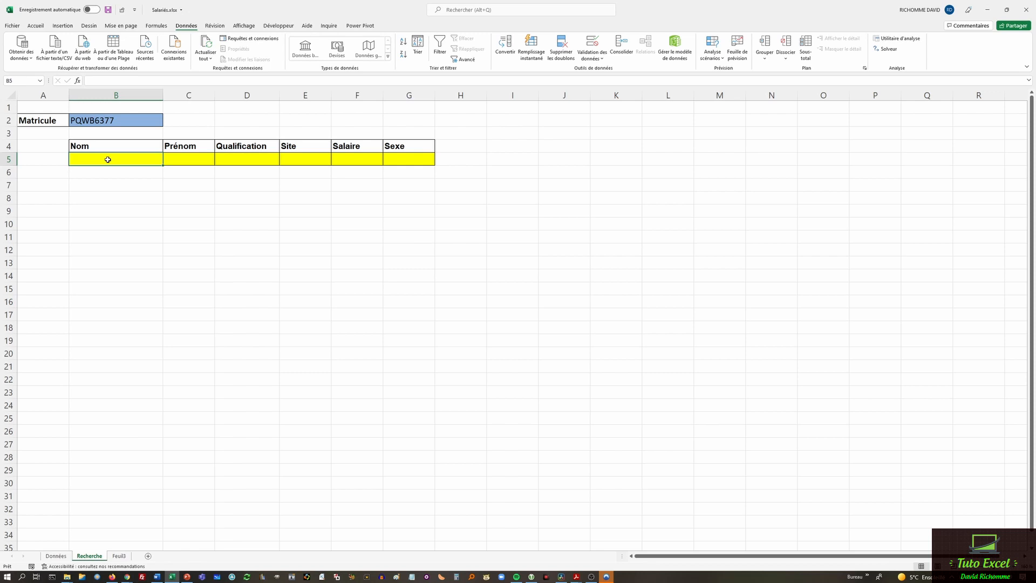
click(156, 26)
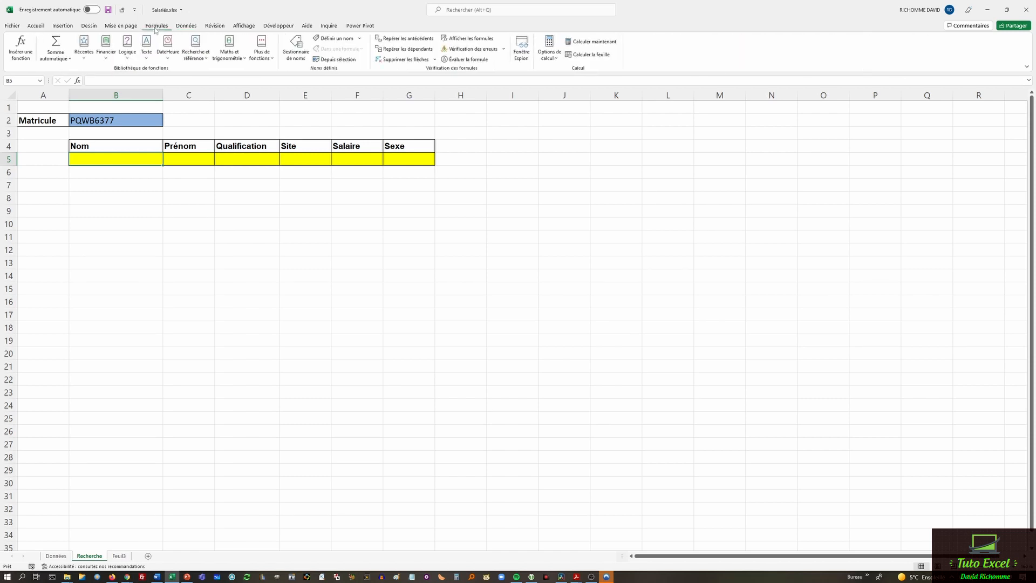
click(207, 58)
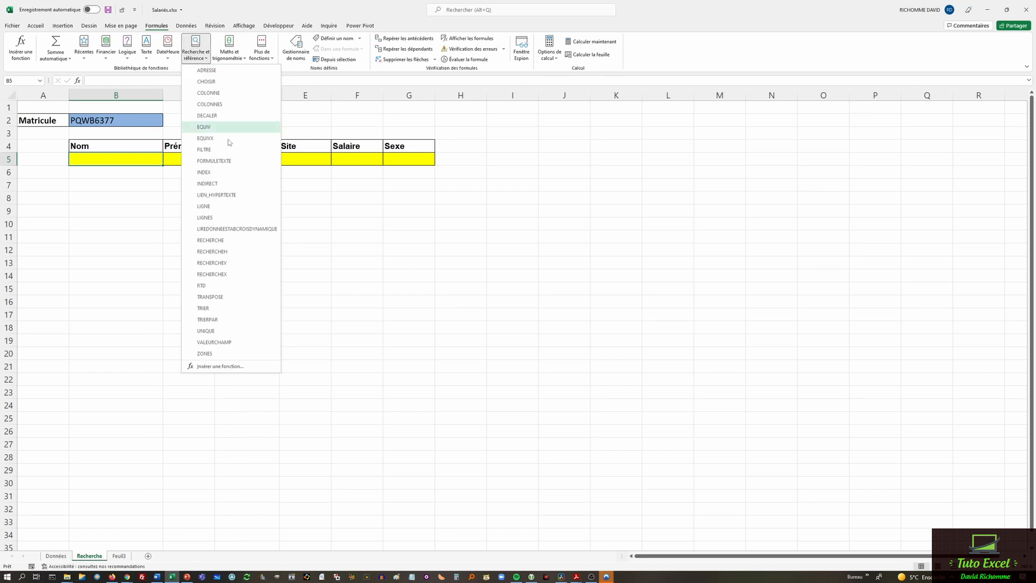
click(248, 276)
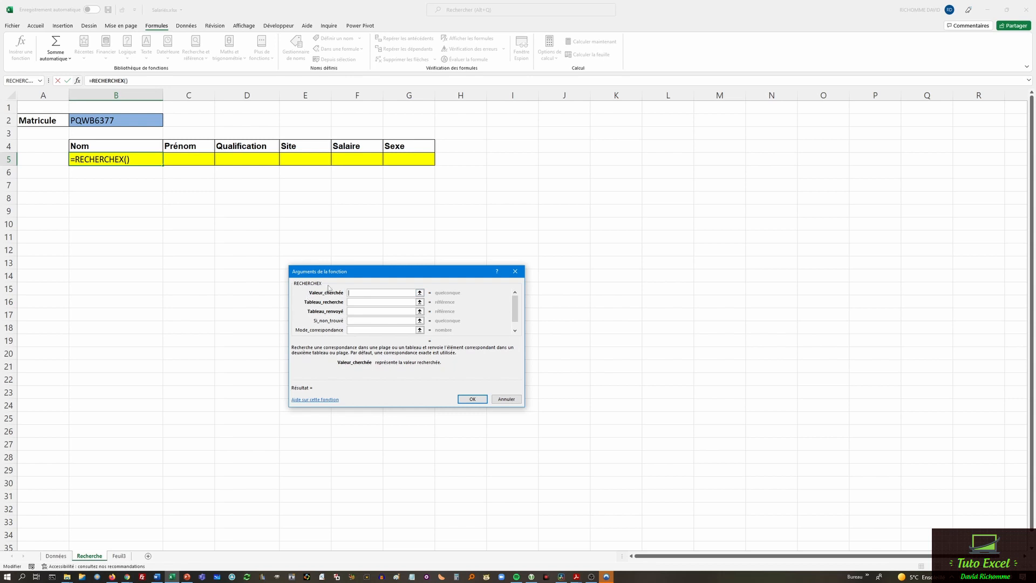
drag(385, 278, 310, 264)
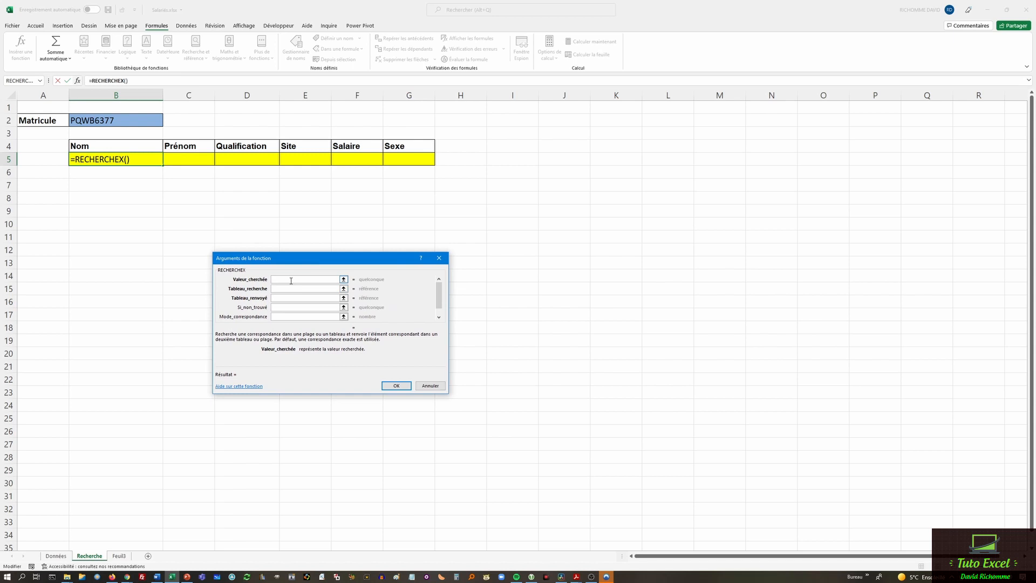
click(115, 121)
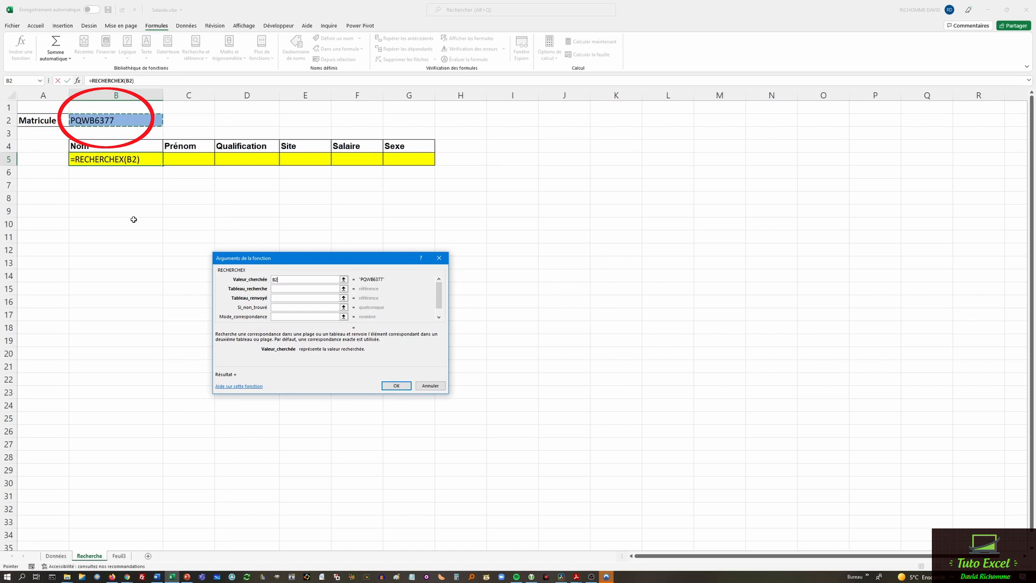
Step: Set the function's Tableau_recherche to the Matricule column on the Données sheet, A1:A107
click(285, 289)
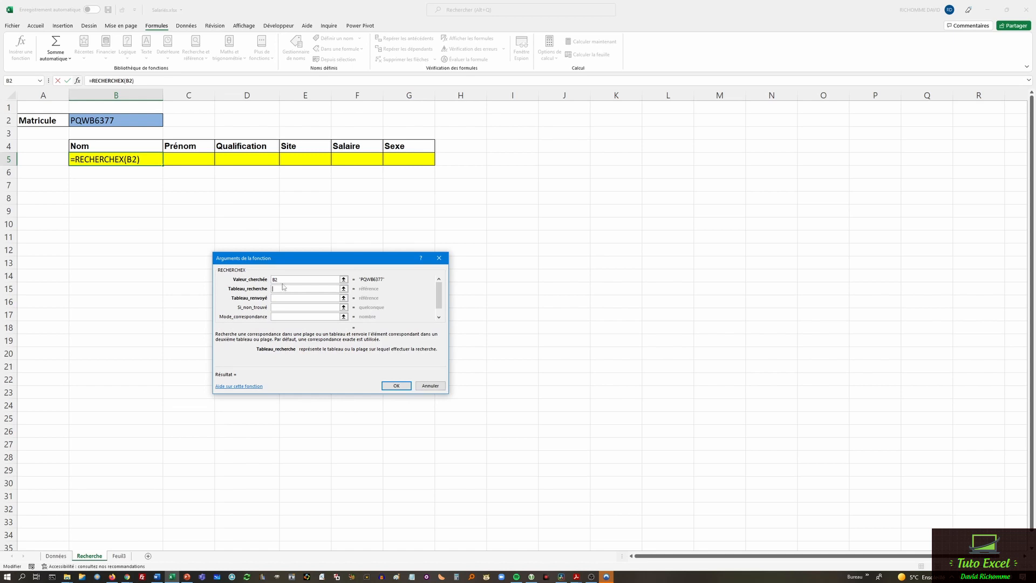
click(58, 556)
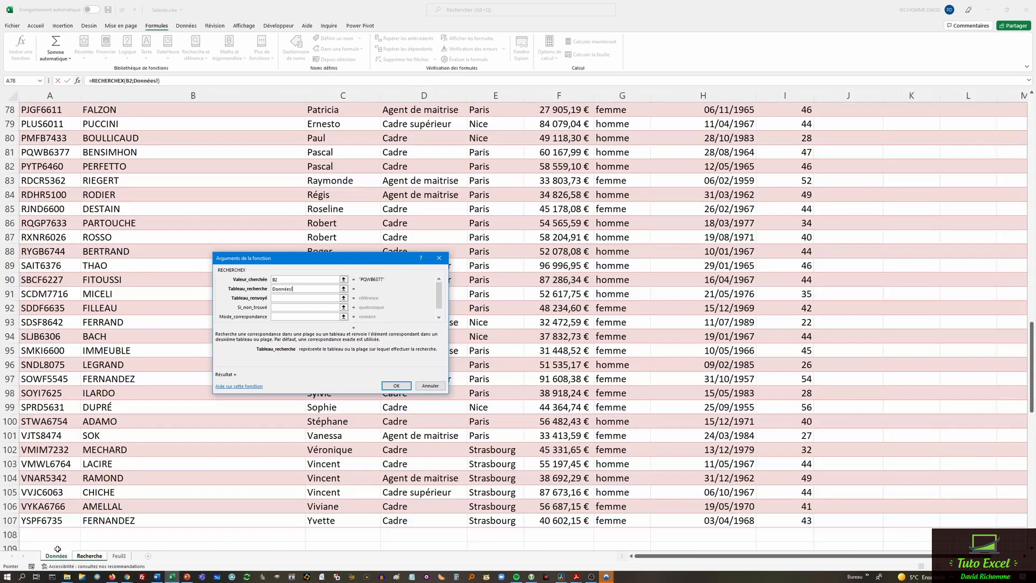
scroll(67, 429, up, 5)
scroll(66, 429, up, 20)
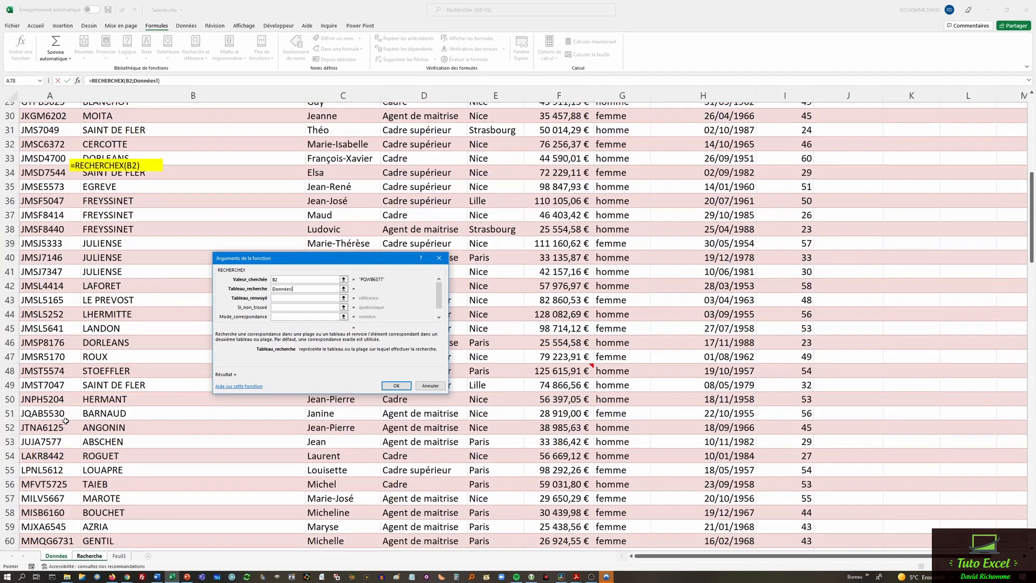
click(44, 110)
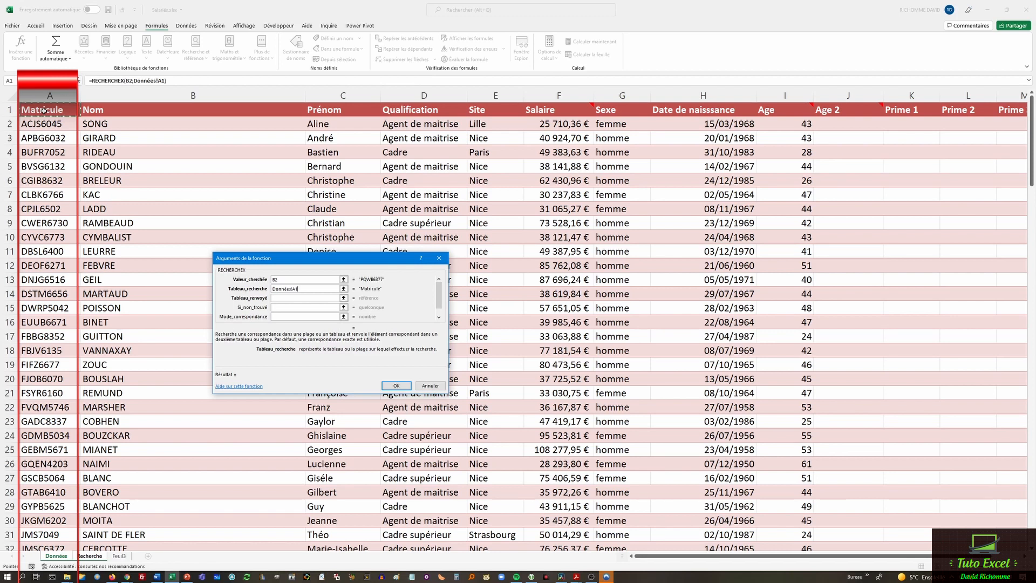
key(ctrl+shift+Down)
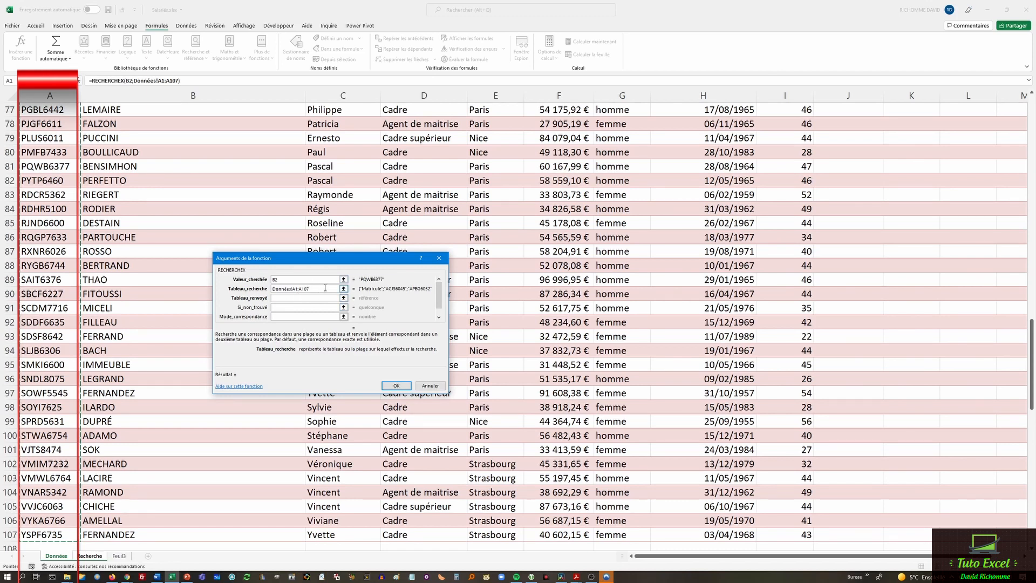
Step: Set the Tableau_renvoyé to the Nom column on the Données sheet, B1:B107, and validate the formula
click(286, 297)
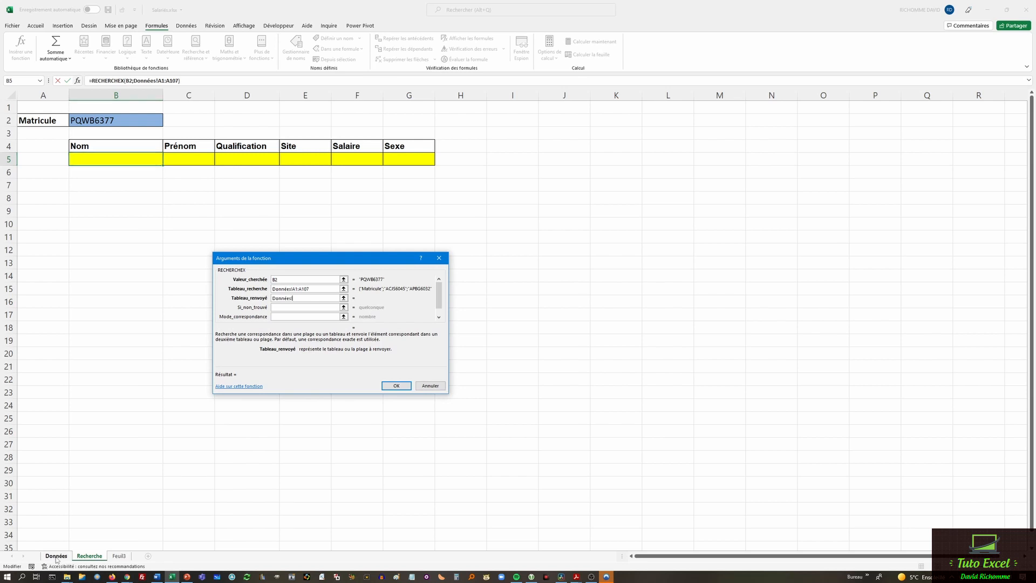
click(56, 556)
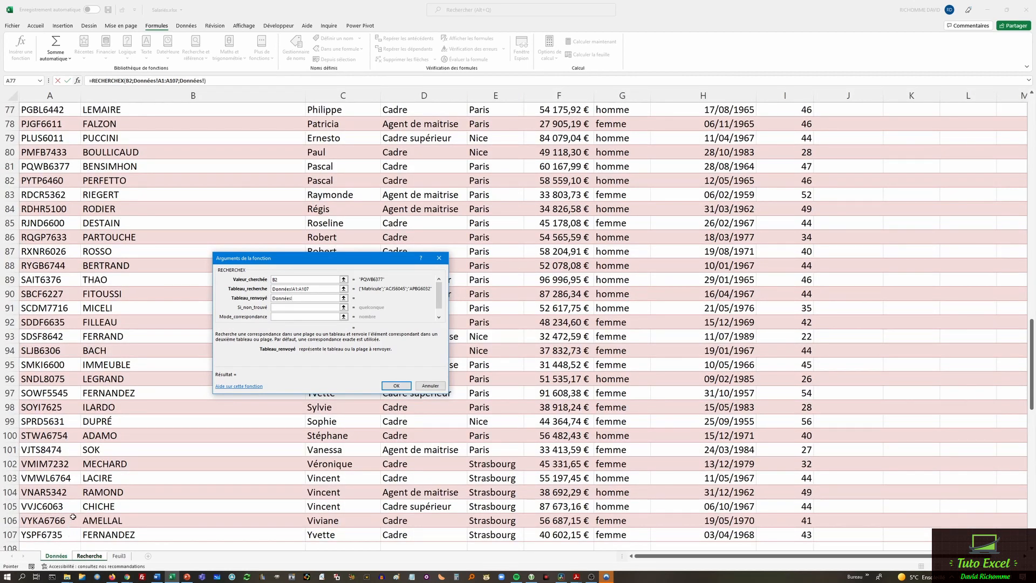
scroll(139, 421, up, 20)
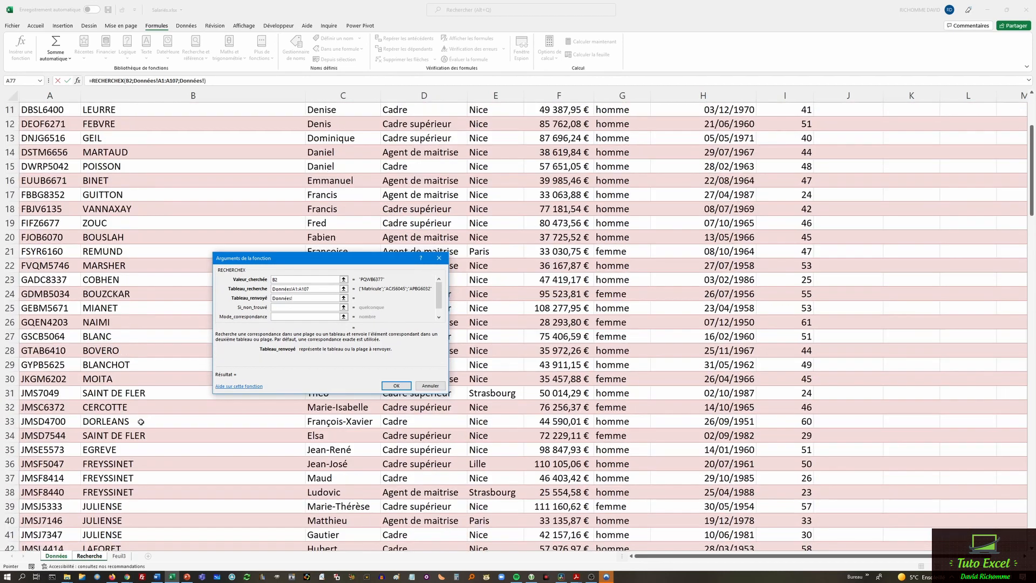
click(163, 110)
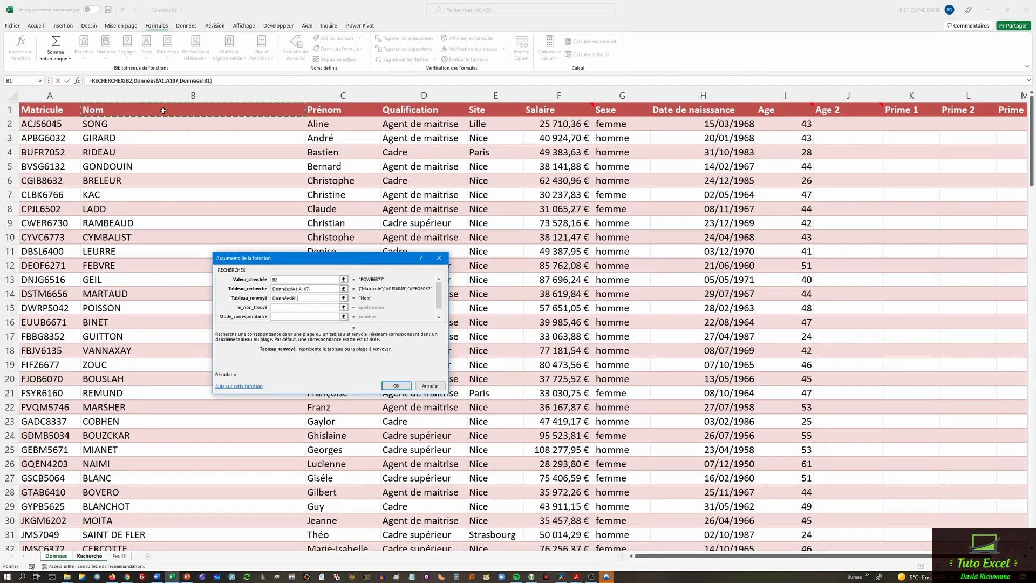
key(ctrl+shift+Down)
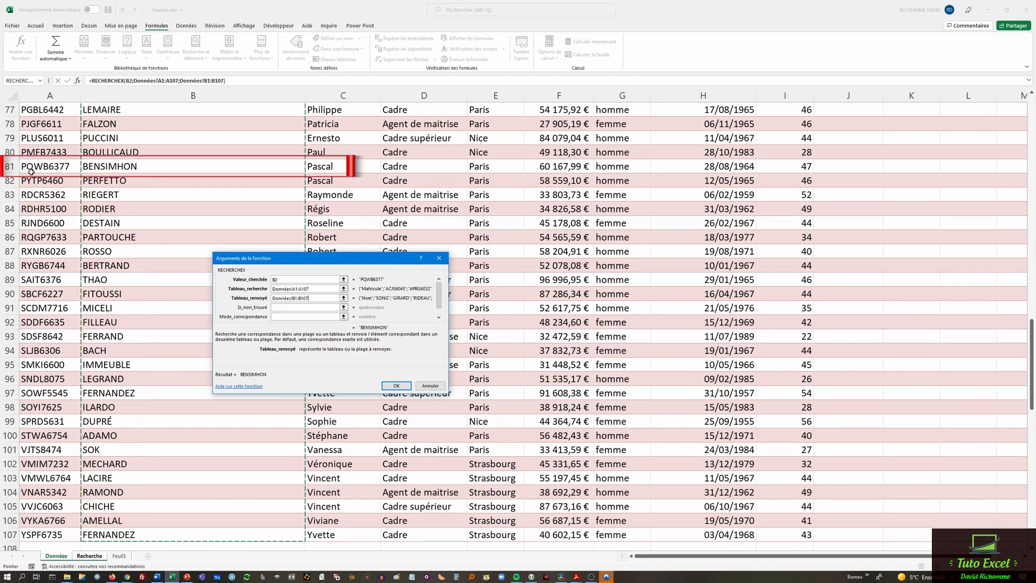
click(395, 387)
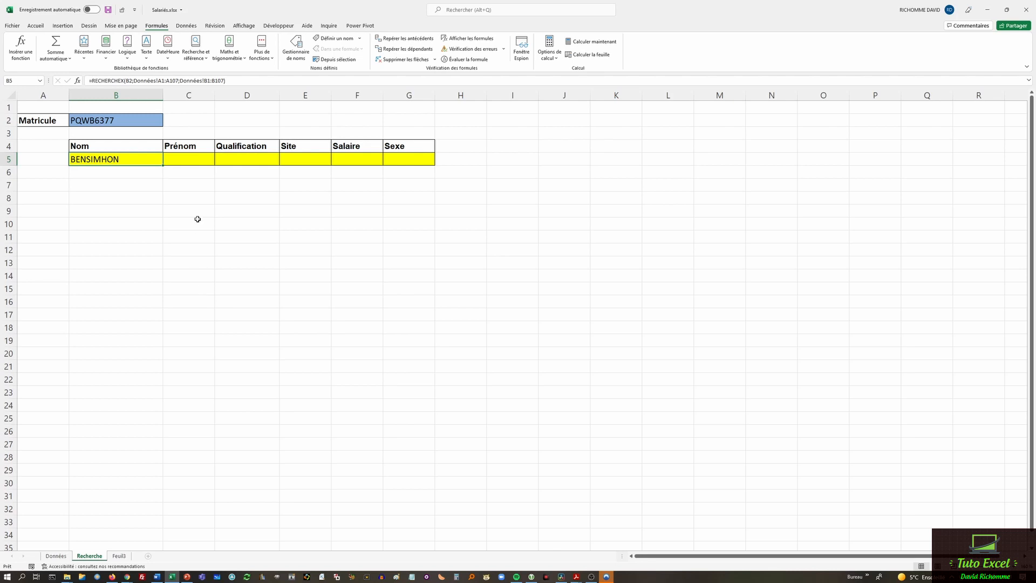
Step: Insert a RECHERCHEX function in the Prénom cell C5, with B2 as Valeur_cherchée and the Matricule range Données!A1:A107 as Tableau_recherche
click(195, 158)
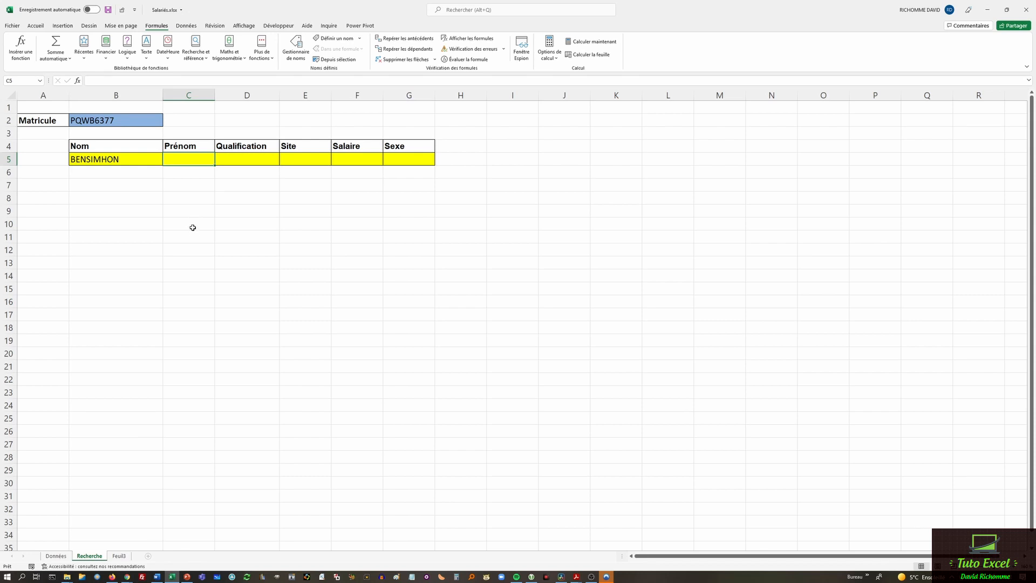
click(206, 58)
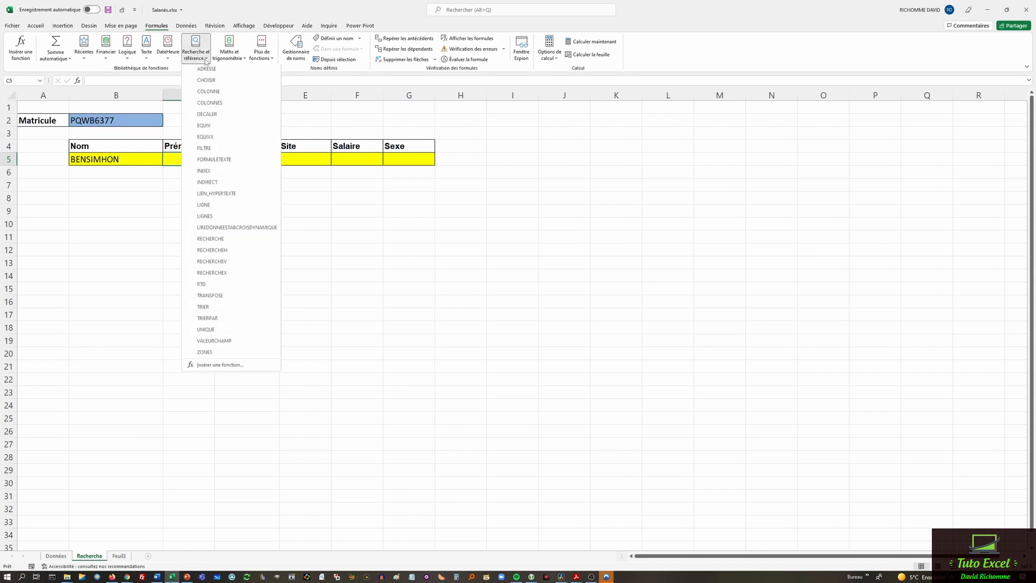
click(217, 273)
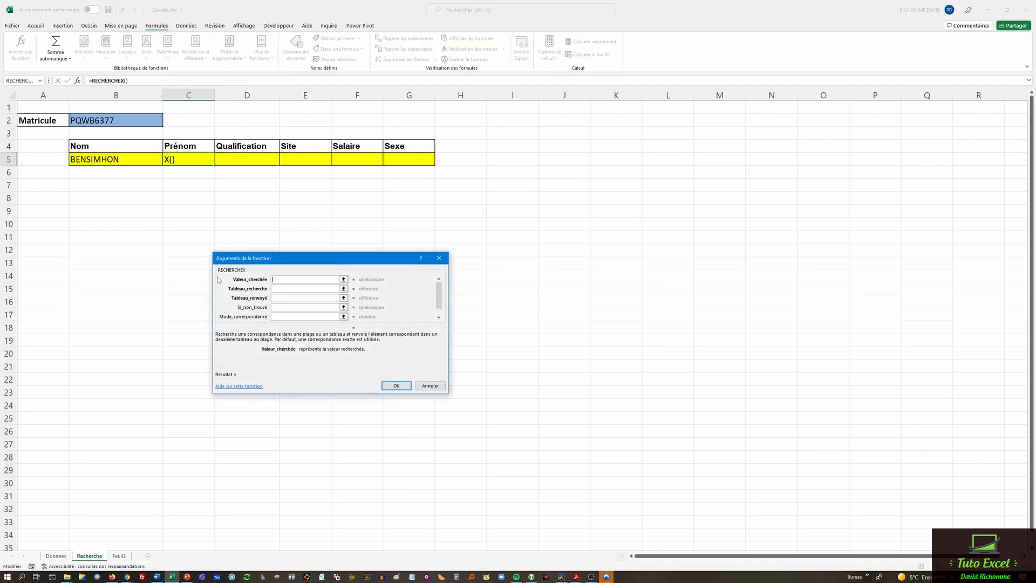
click(127, 120)
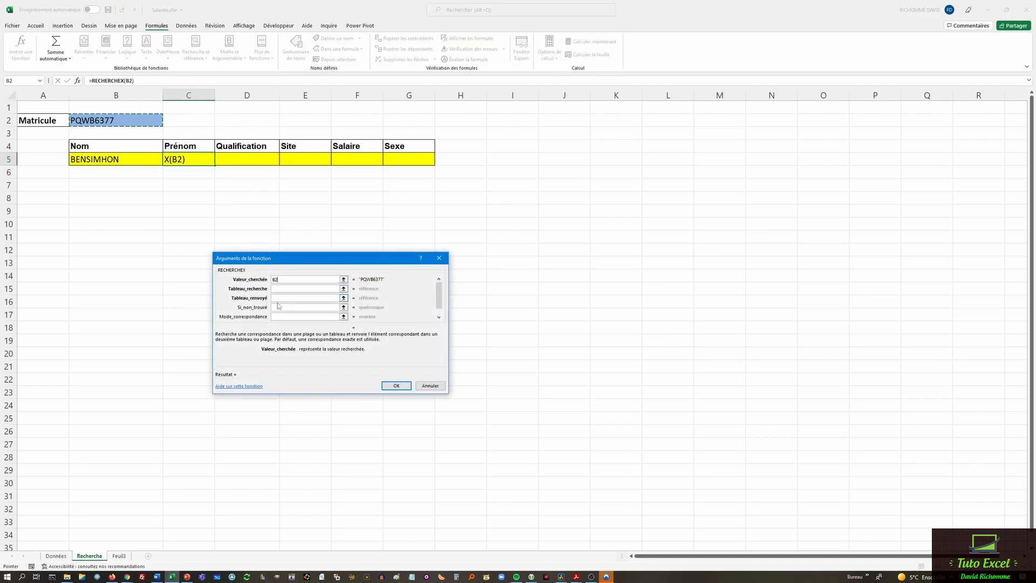
click(288, 289)
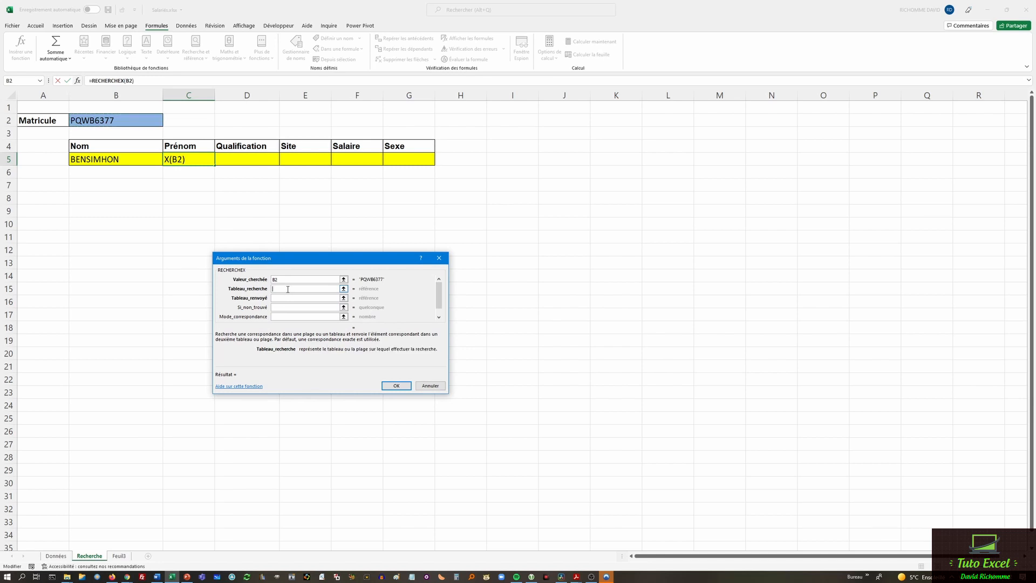
click(56, 556)
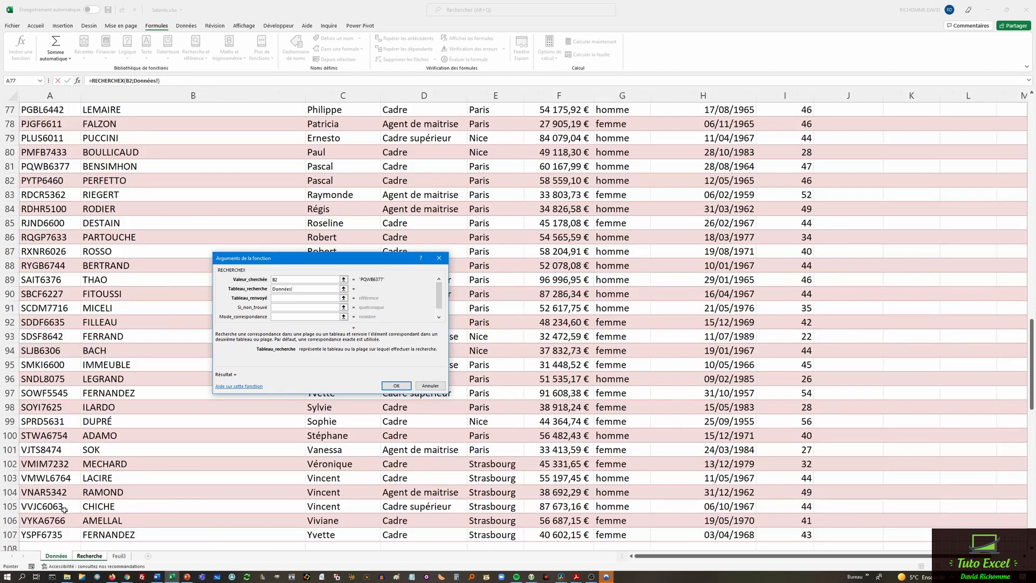
drag(49, 539, 6, 61)
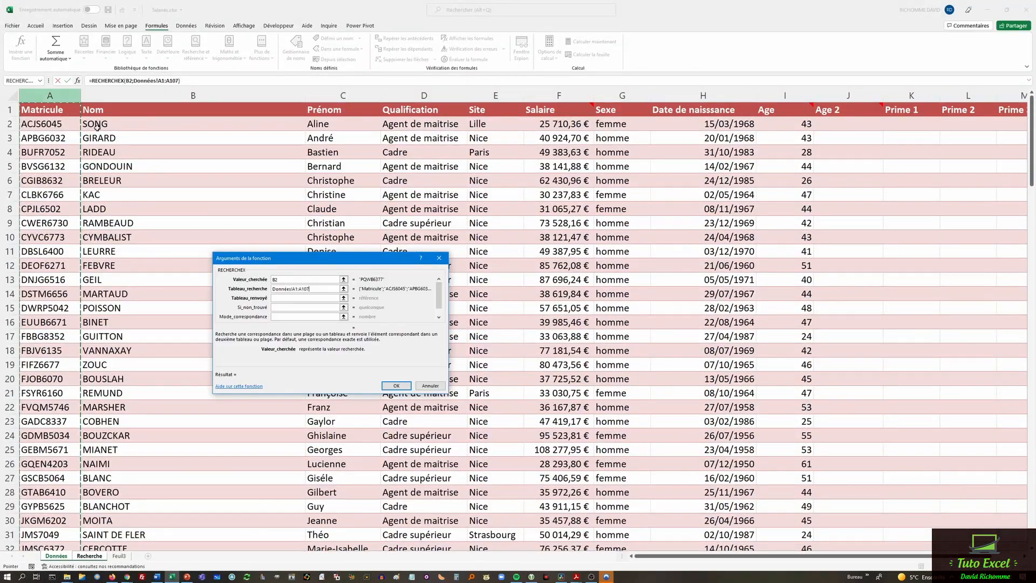
Step: Set the Tableau_renvoyé to the Prénom column on the Données sheet, C1:C107, and validate the formula
click(292, 298)
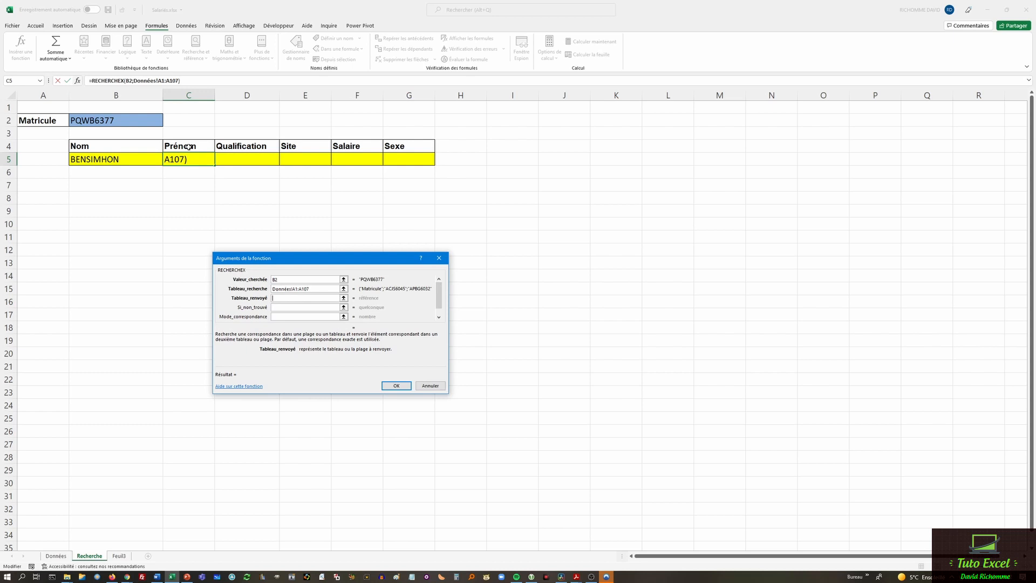
click(58, 556)
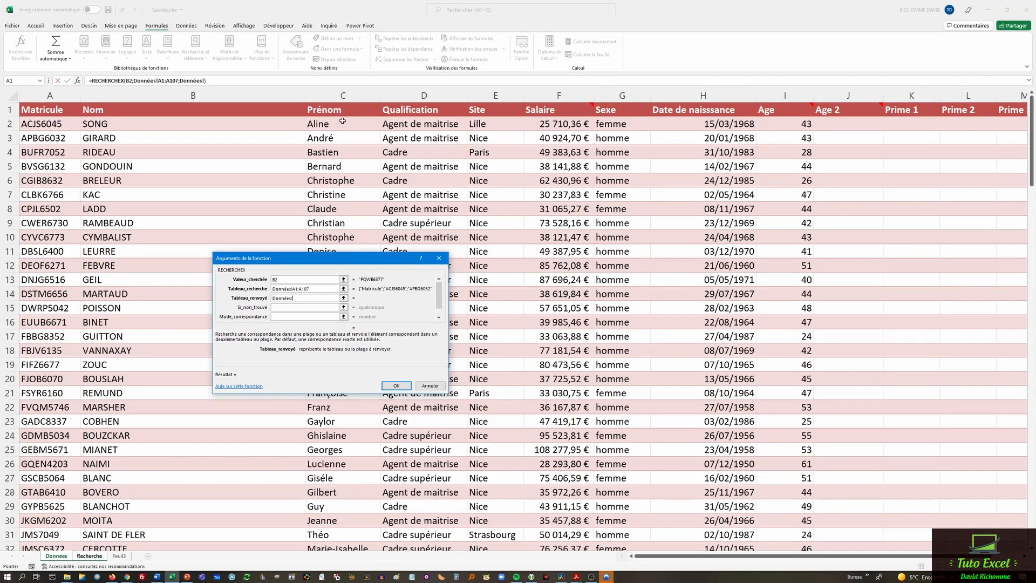
click(342, 108)
key(ctrl+shift+Down)
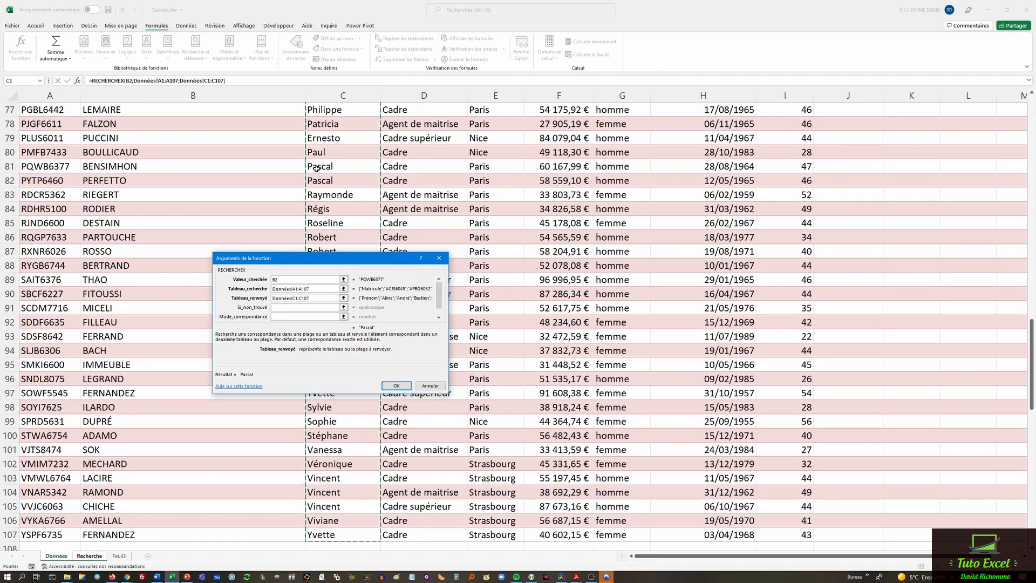
click(395, 386)
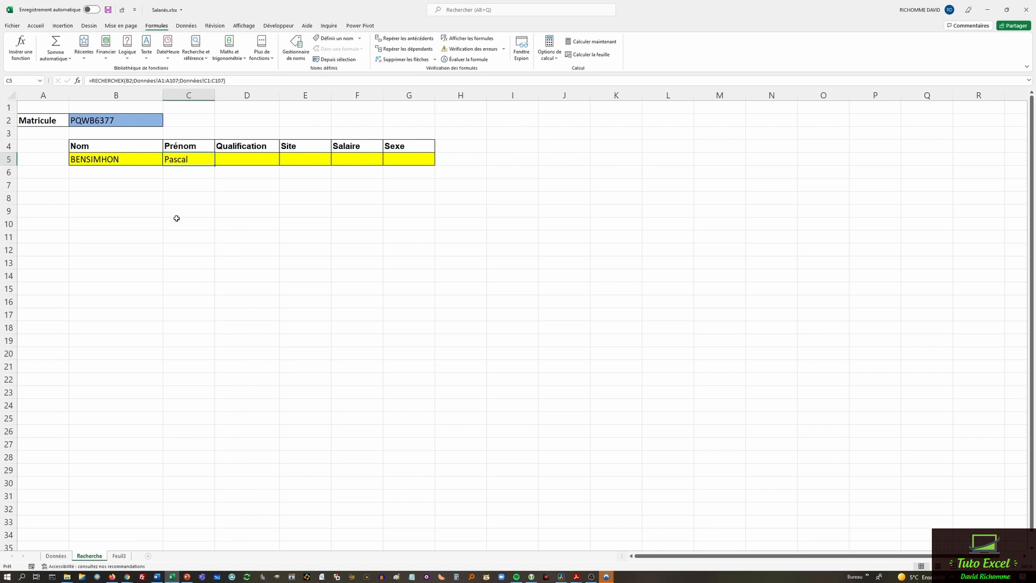
Step: Copy the result table B4:G5 to B9 and clear the copied formulas in B10:C10
click(121, 201)
mouse_move(114, 146)
mouse_down()
mouse_move(392, 149)
mouse_move(400, 158)
mouse_up()
key(ctrl+c)
click(103, 210)
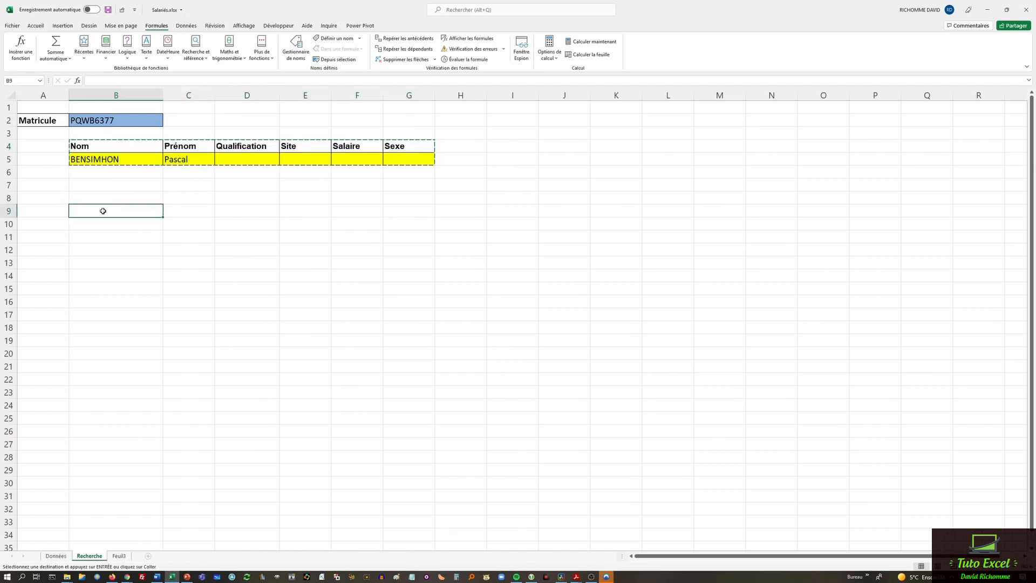
key(ctrl+v)
drag(130, 225, 191, 229)
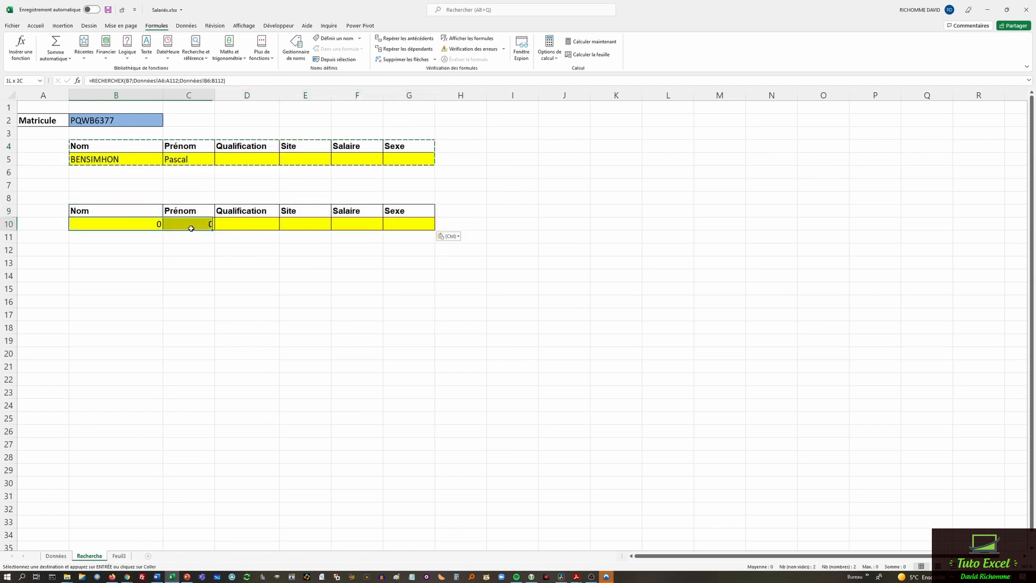
key(Delete)
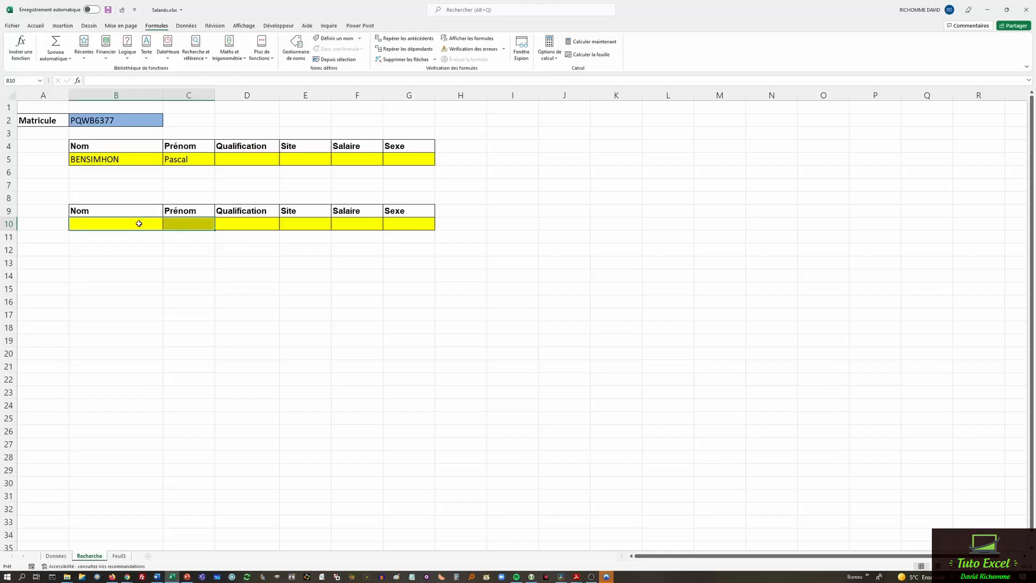
Step: Insert a RECHERCHEX function in the copied table's Nom cell B10, with B2 as Valeur_cherchée and Données!A1:A107 as Tableau_recherche
click(127, 223)
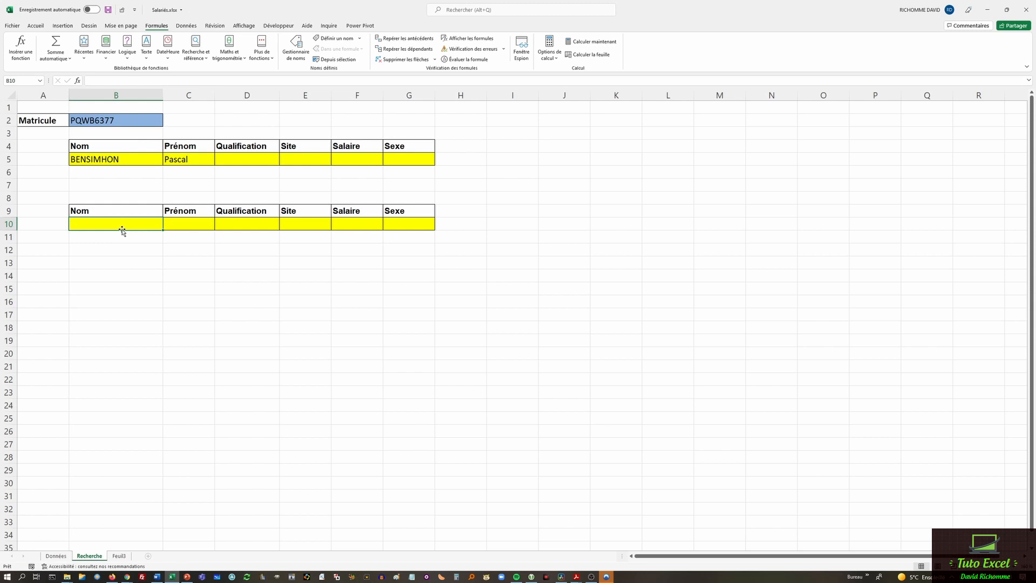
click(205, 57)
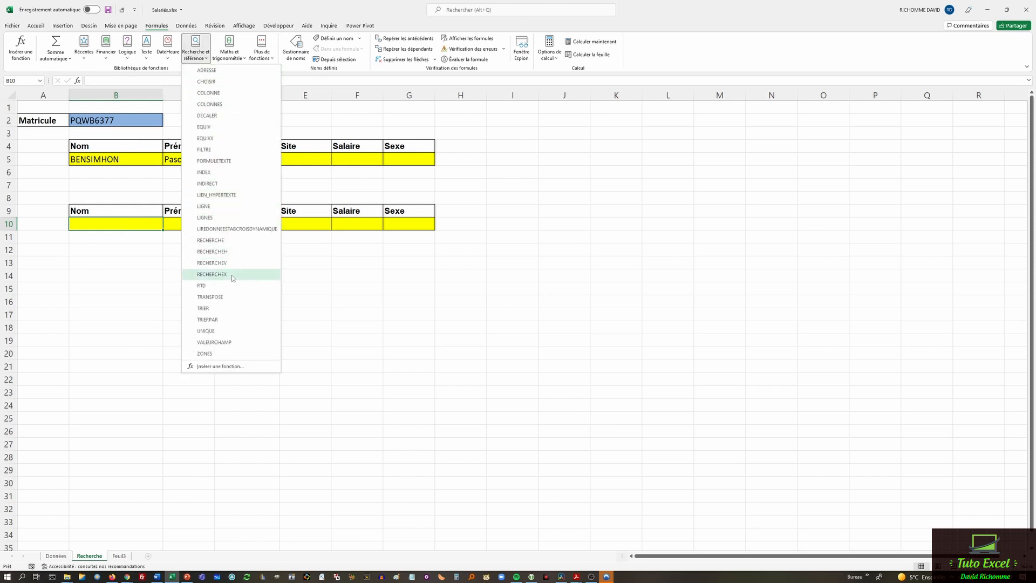
click(212, 274)
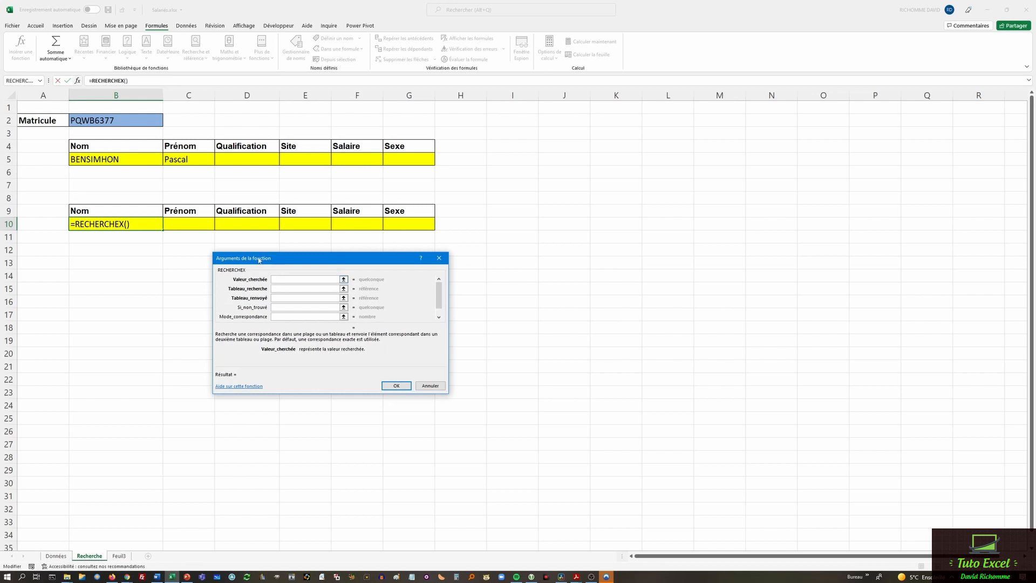
click(127, 122)
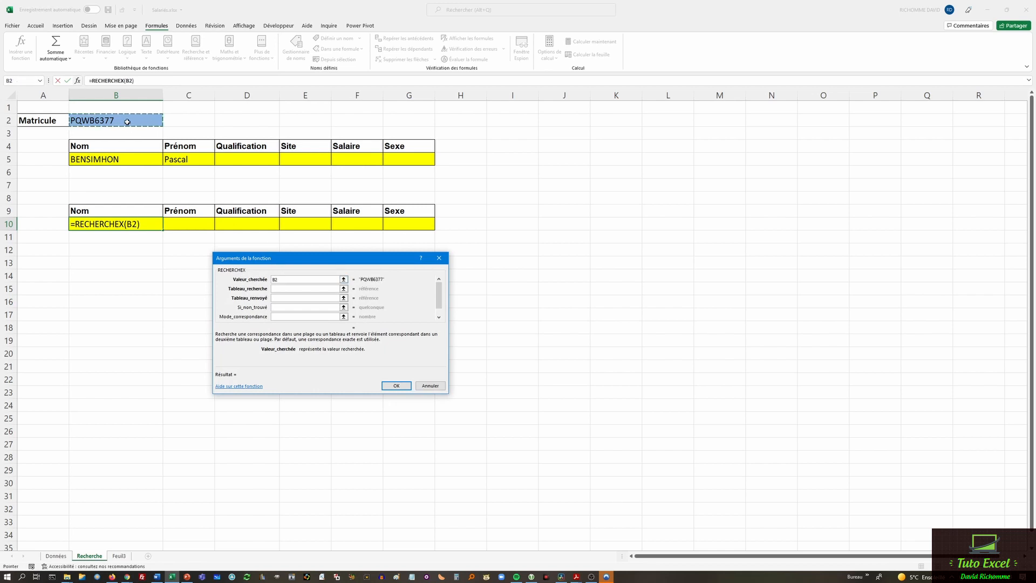
click(283, 289)
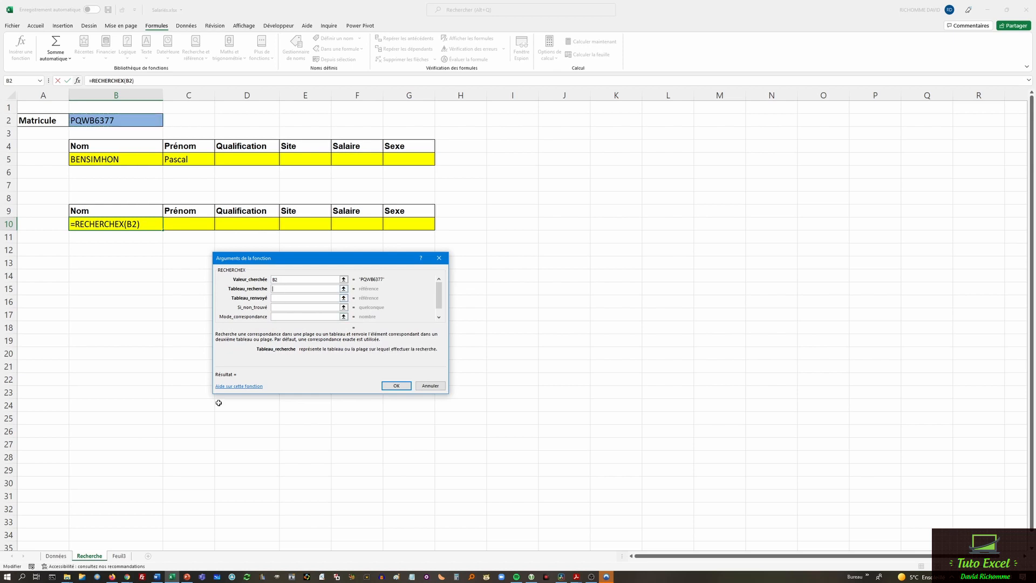
click(57, 556)
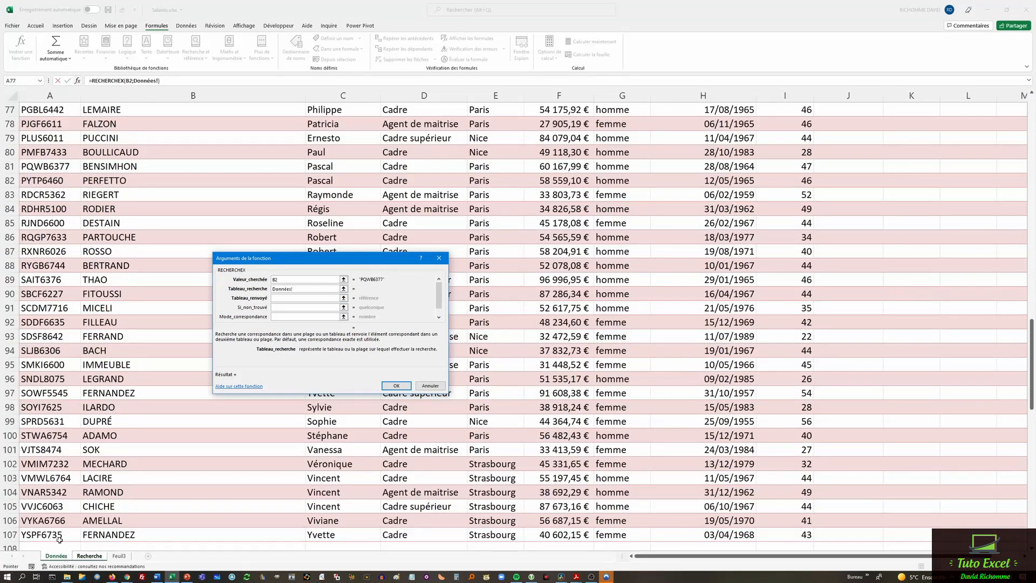
drag(49, 534, 20, 10)
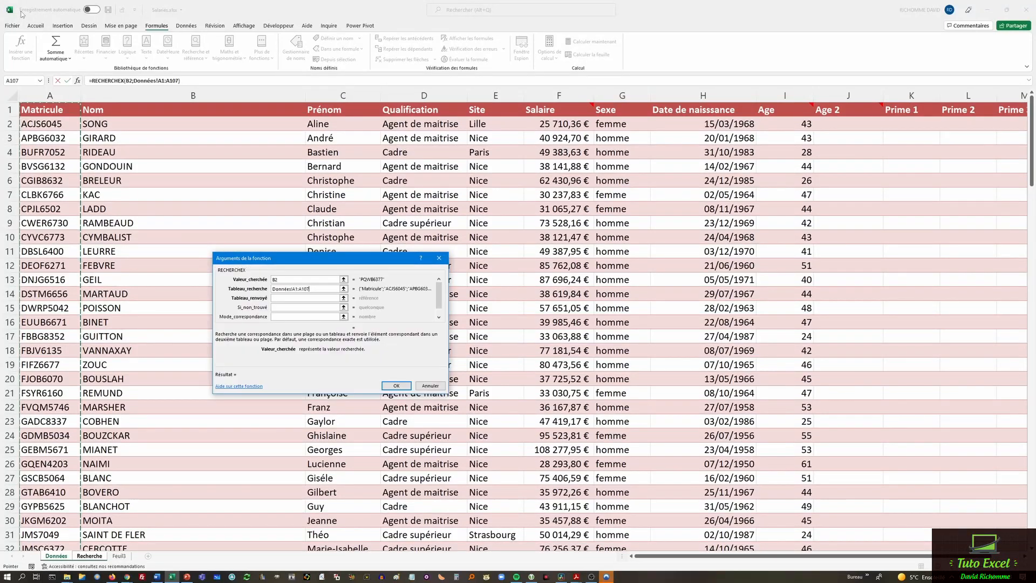
Step: Set the Tableau_renvoyé to the Nom through Sexe columns on the Données sheet, B1:G107, and validate the formula
click(288, 299)
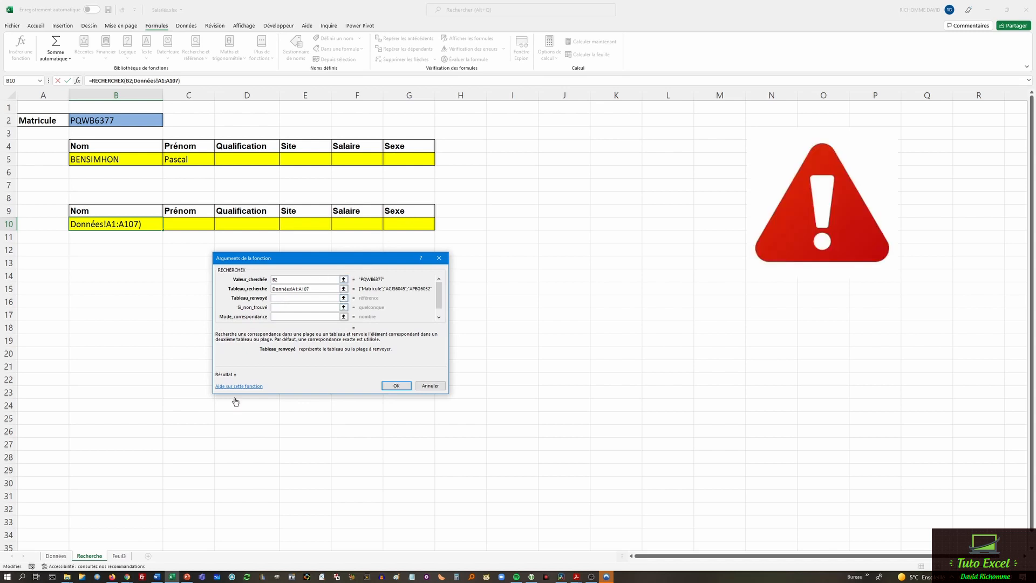
click(56, 556)
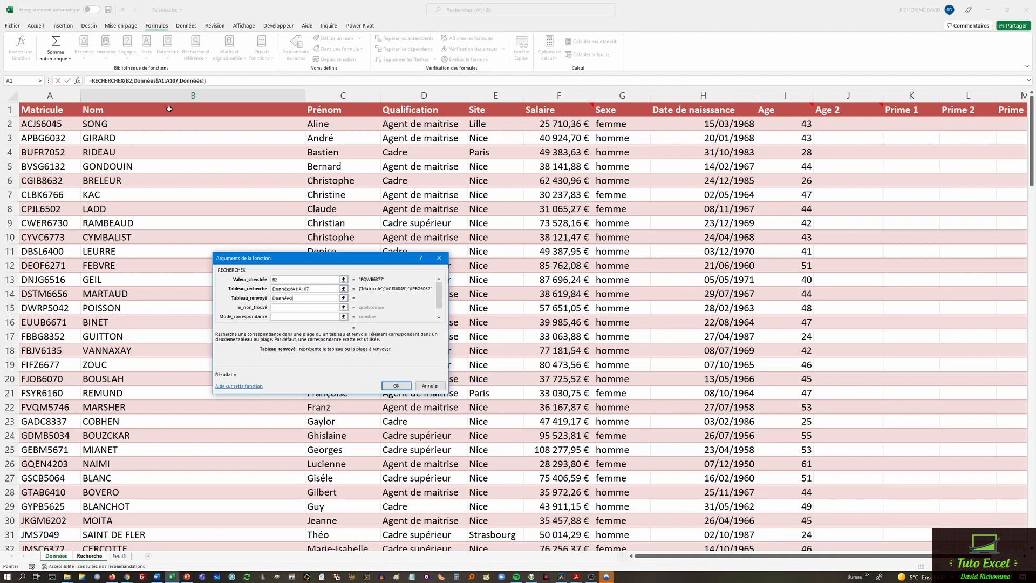
drag(169, 109, 626, 493)
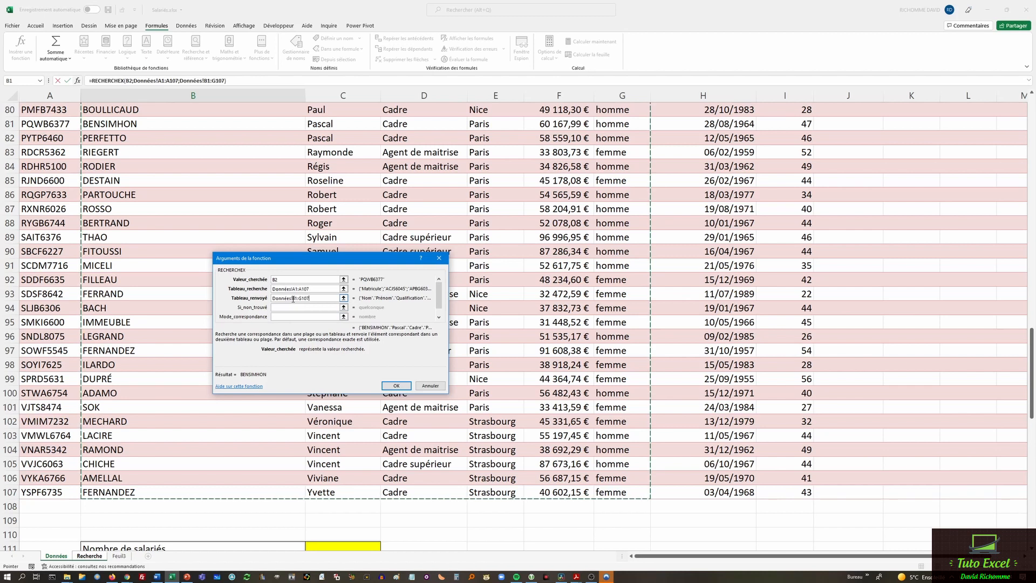
click(396, 386)
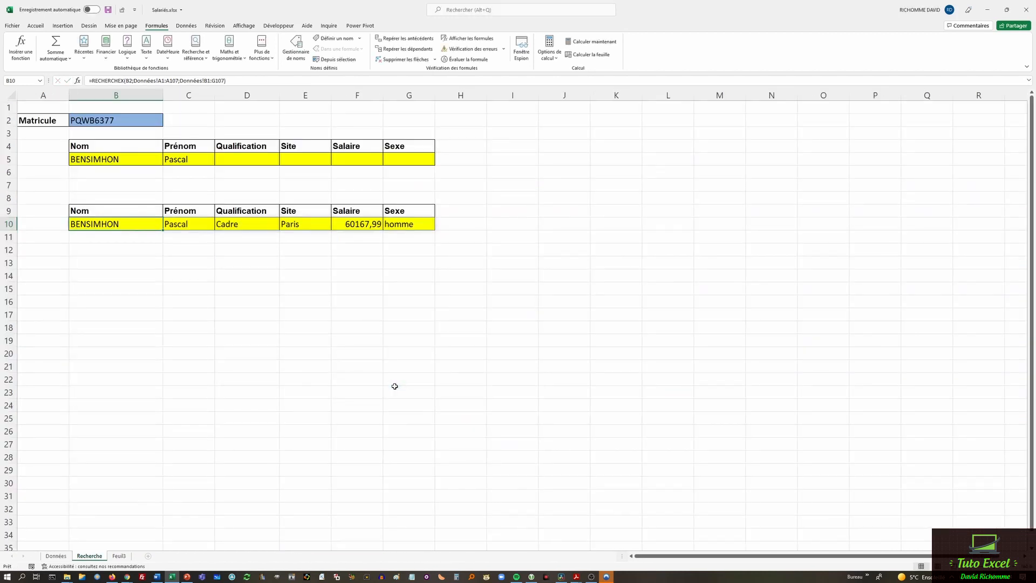